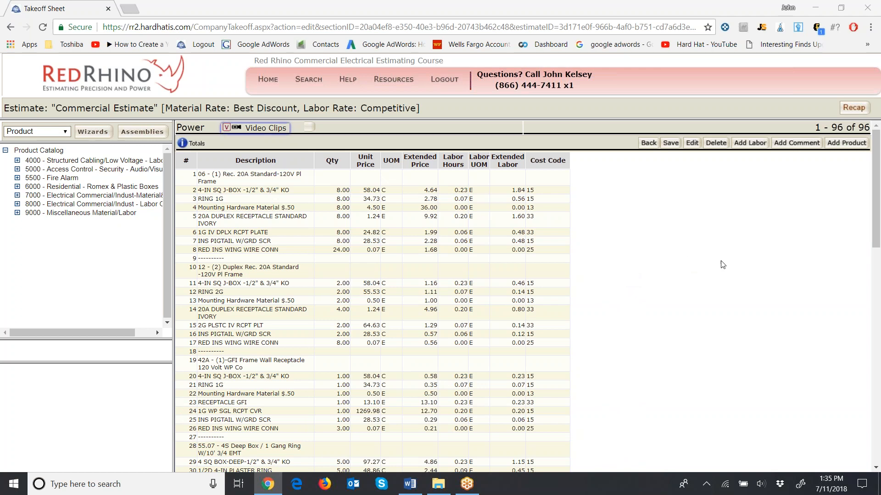
Insert a labor line directly below the BREAKER TERMINATION 1 POLE 20 item in the Power takeoff.
drag(875, 184, 865, 410)
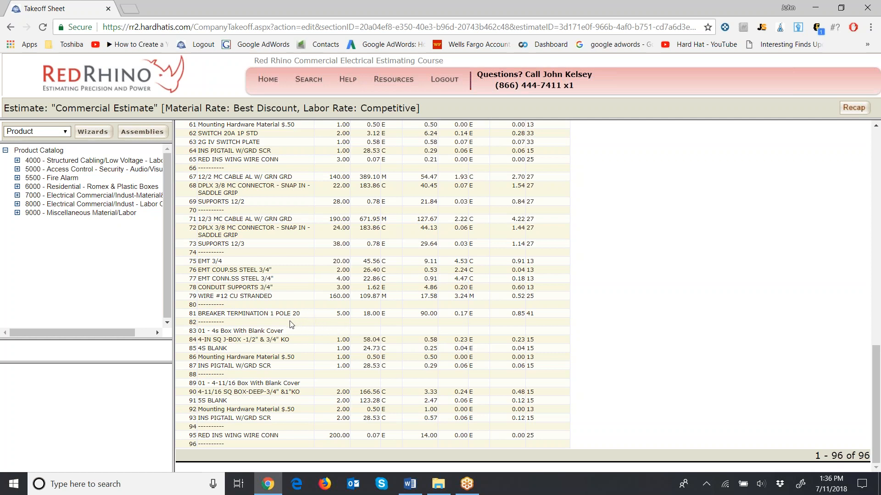
click(228, 323)
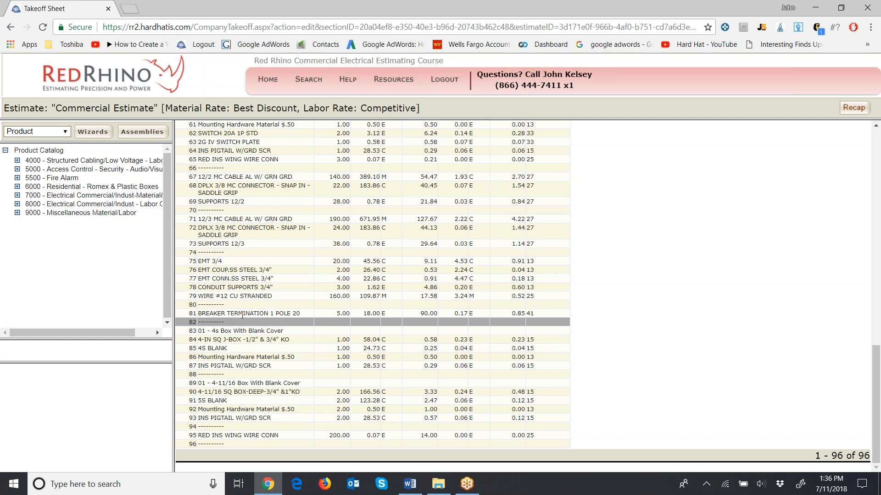
scroll(780, 277, up, 7)
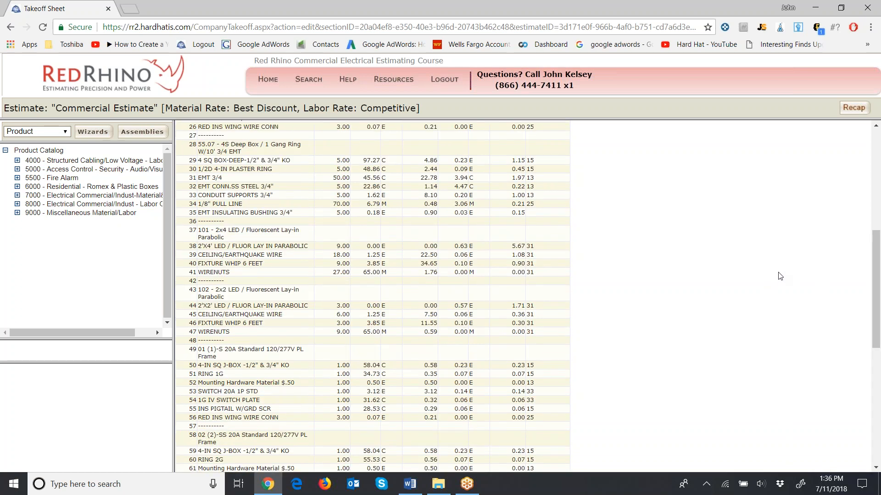
scroll(780, 277, up, 5)
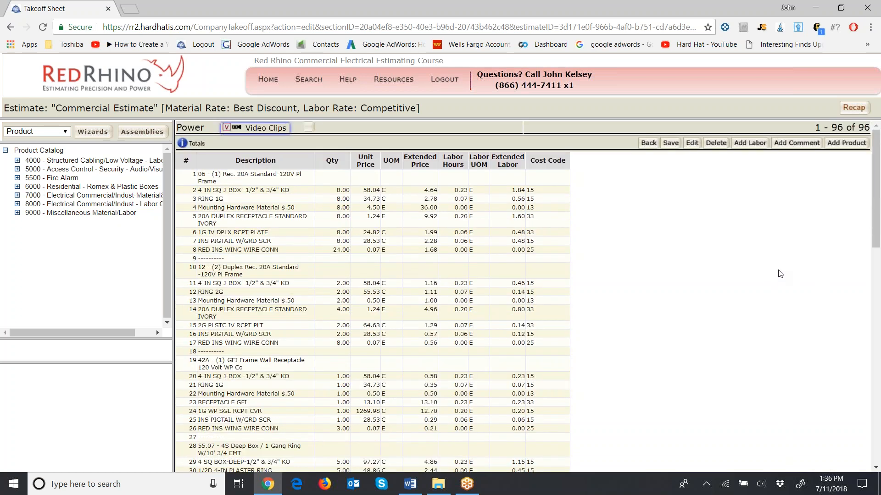
click(750, 144)
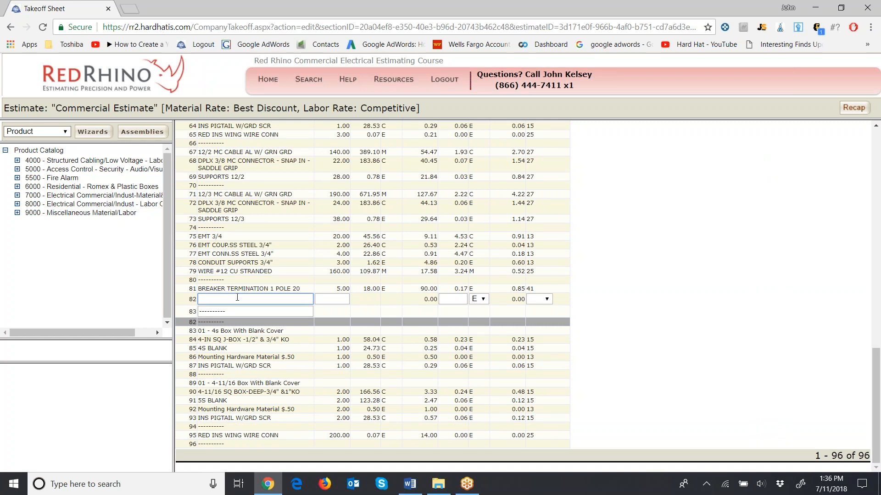
Describe the new labor line as LABOR ADDER FOR LIVE PANEL WORK.
text(labo)
key(BackSpace)
key(BackSpace)
key(BackSpace)
text(LABOR ADDER FOR LIB)
key(BackSpace)
text(VE PANEL WORK)
key(Tab)
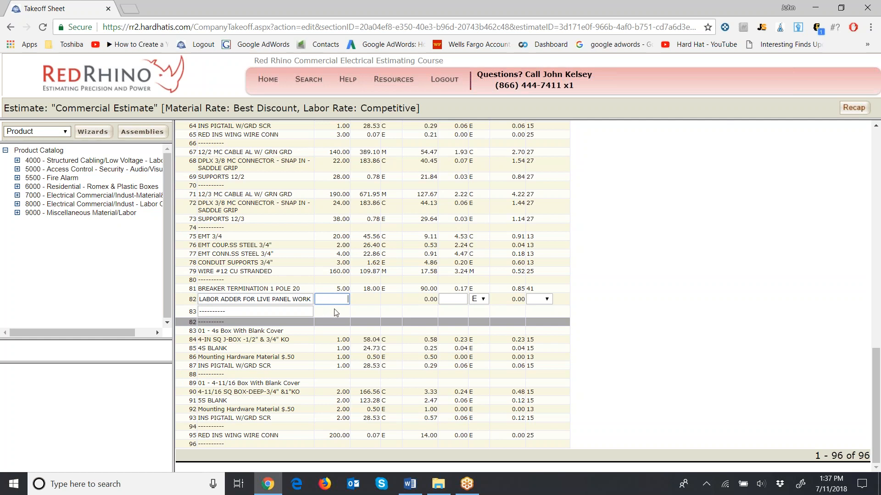
Give the live panel work line a quantity of 1 and 2.00 labor hours each, and save it.
text(1)
click(452, 299)
scroll(740, 308, up, 8)
scroll(740, 307, up, 6)
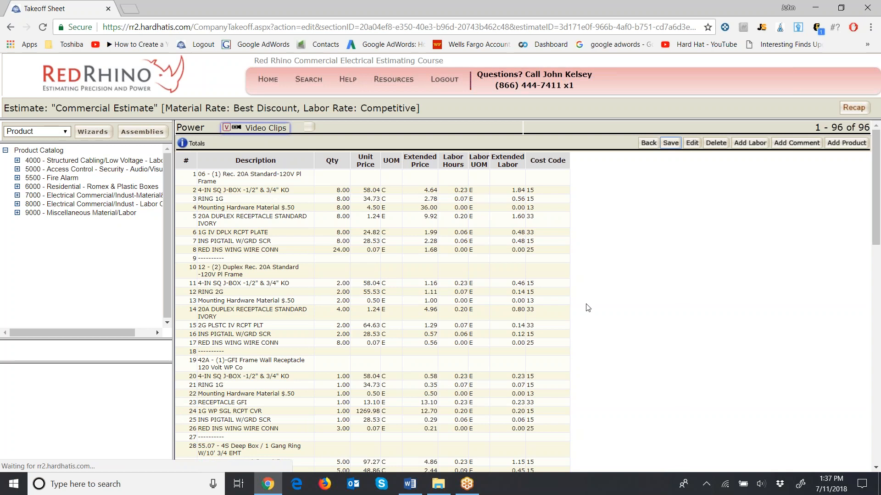
scroll(587, 307, down, 15)
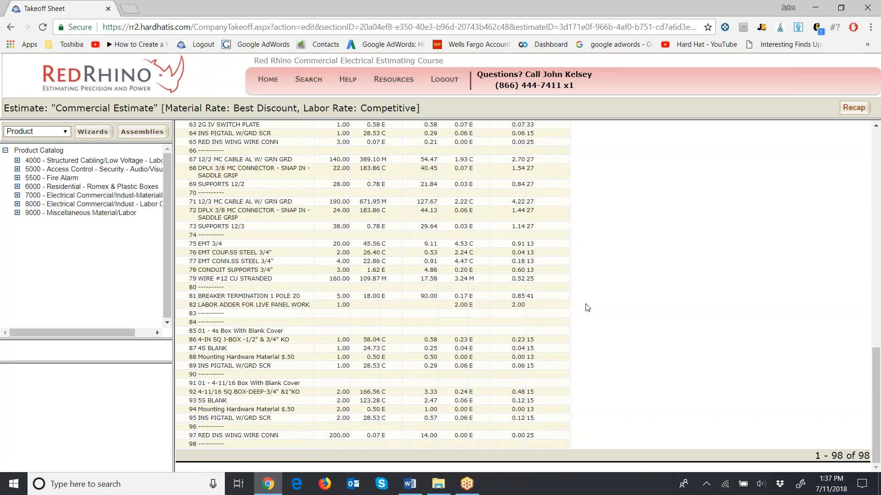
Check the live panel work labor line, save the takeoff and open the estimate's recap.
click(285, 304)
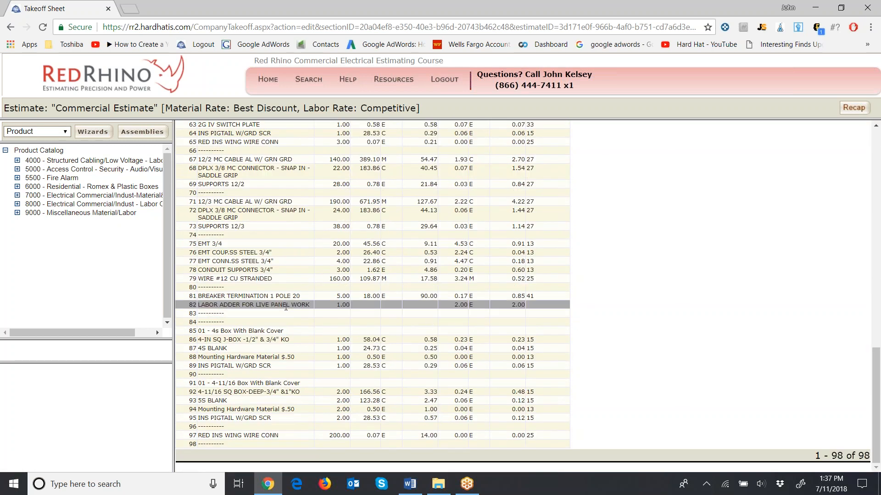
scroll(672, 332, up, 15)
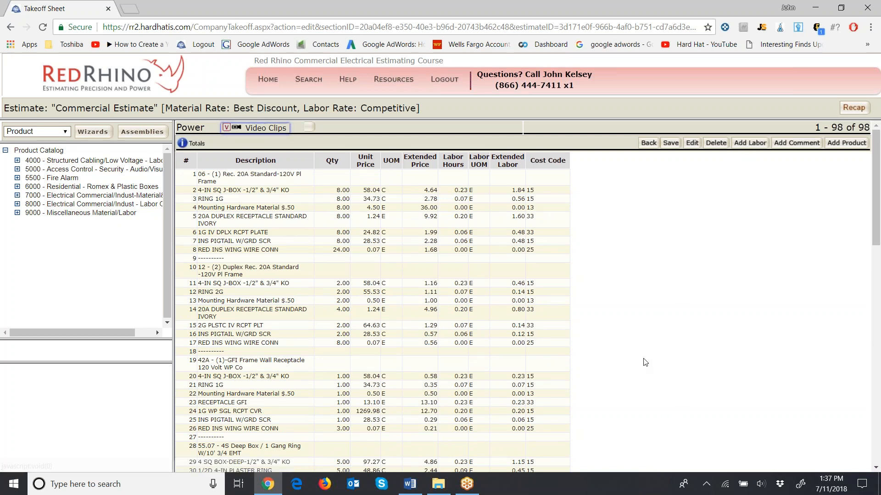
scroll(643, 362, down, 15)
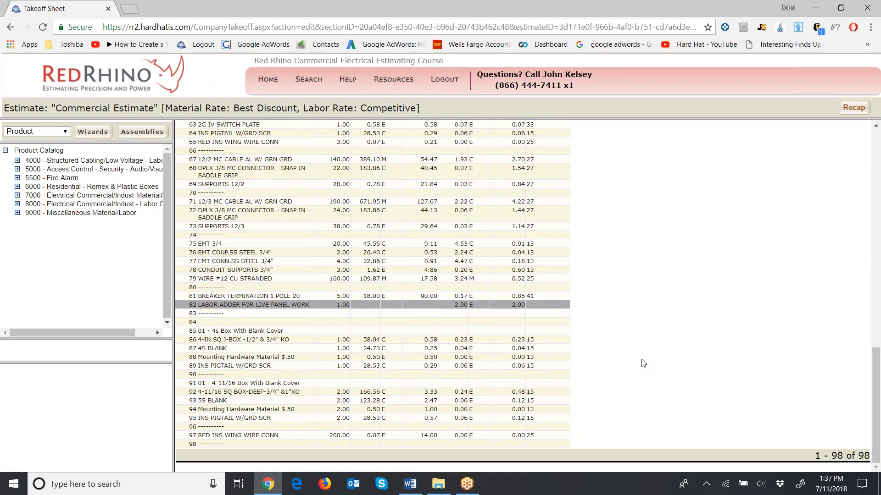
scroll(642, 363, up, 15)
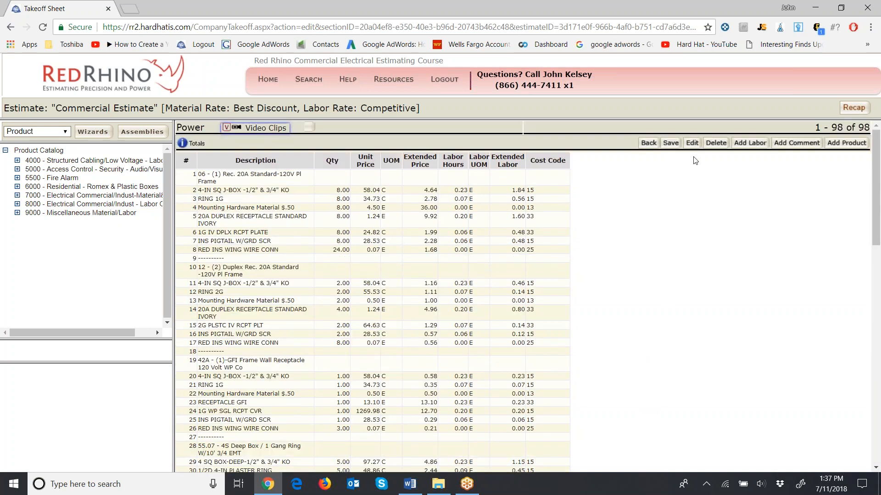
click(670, 143)
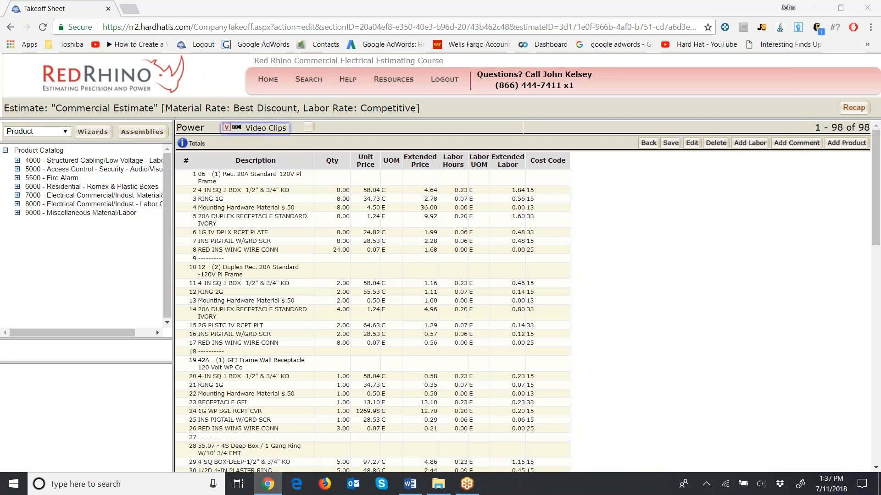
click(850, 109)
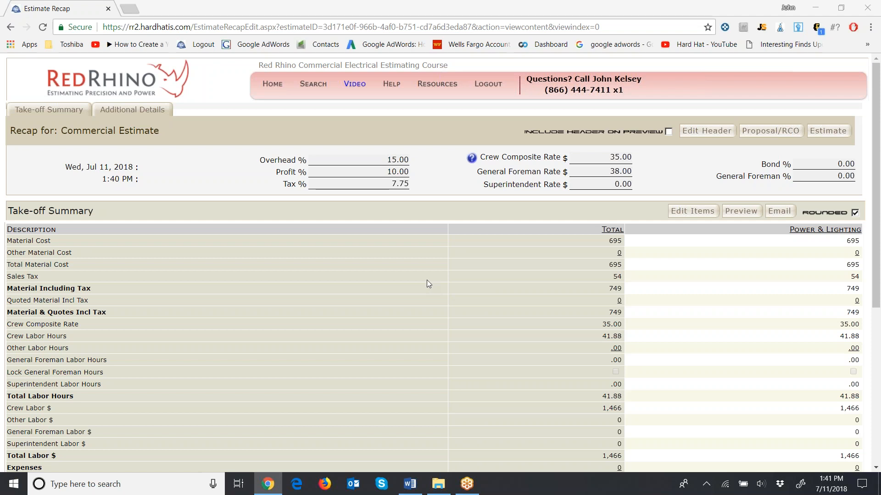
Locate the commercial Recap Complete training video and review the take-off summary through to its final total.
mouse_move(351, 87)
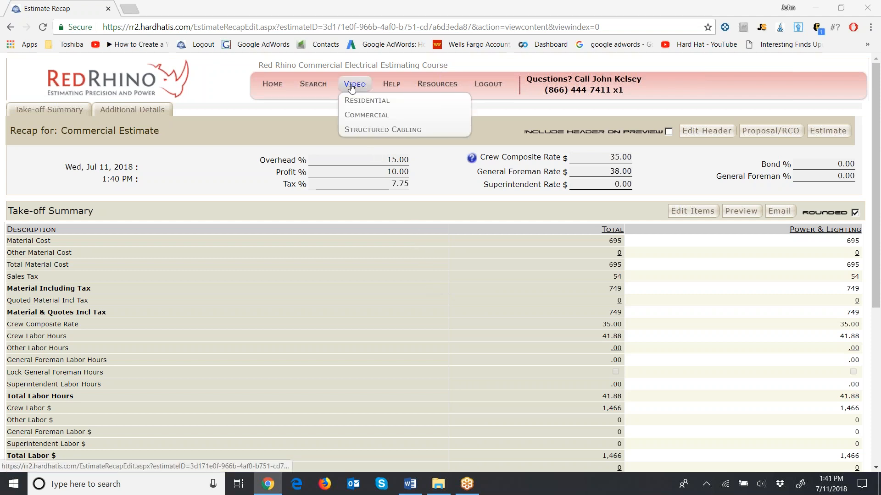
mouse_move(354, 115)
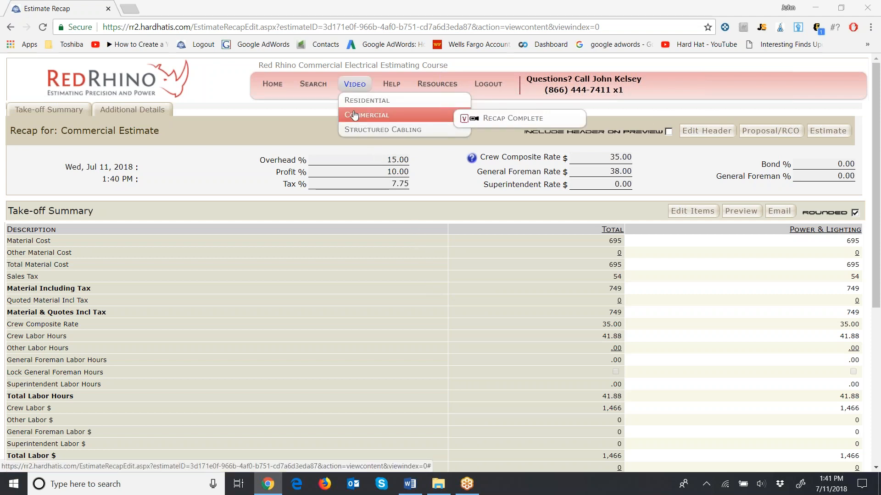
mouse_move(479, 119)
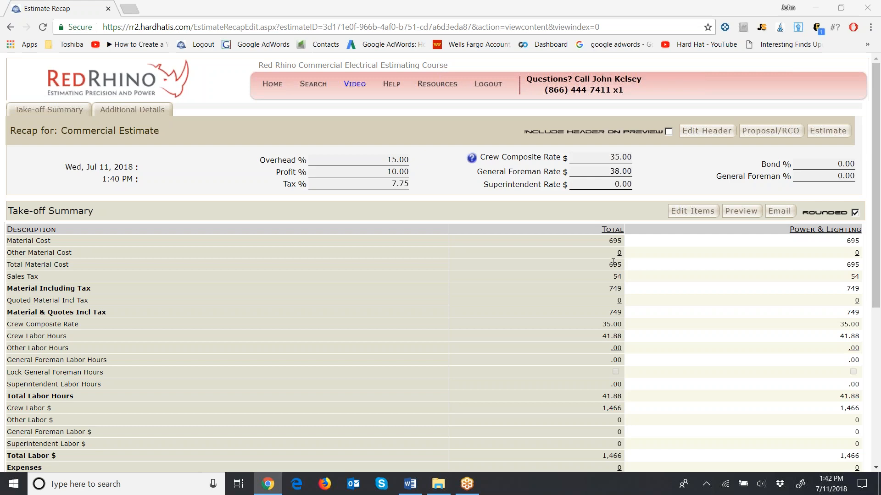
drag(874, 209, 872, 384)
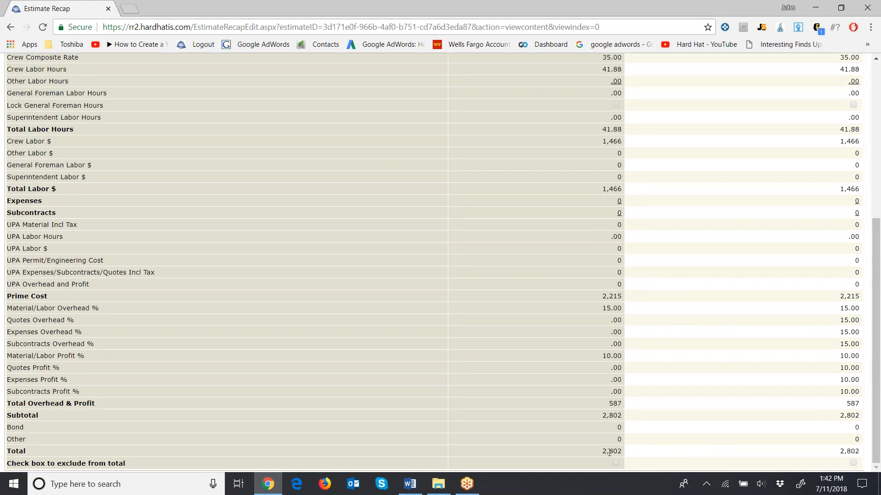
scroll(660, 423, up, 6)
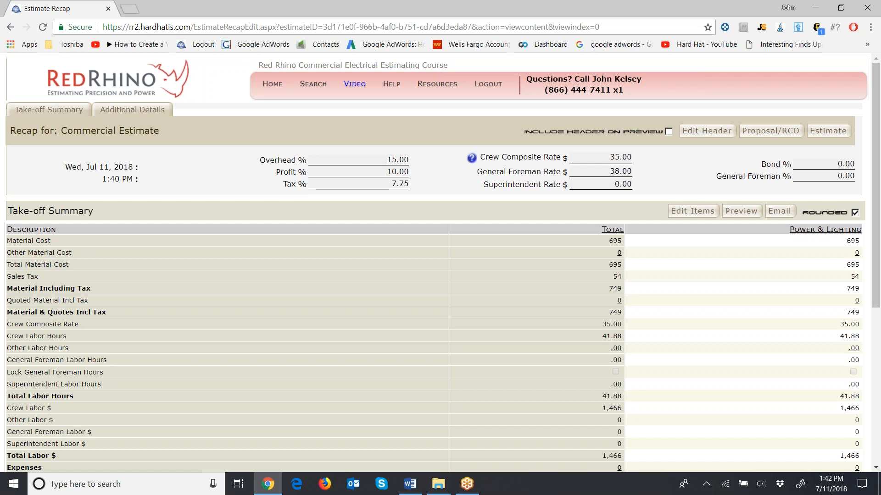
Set the recap header's overhead to 10%, tax to 8.75% and crew composite rate to $60, and save the header.
click(707, 131)
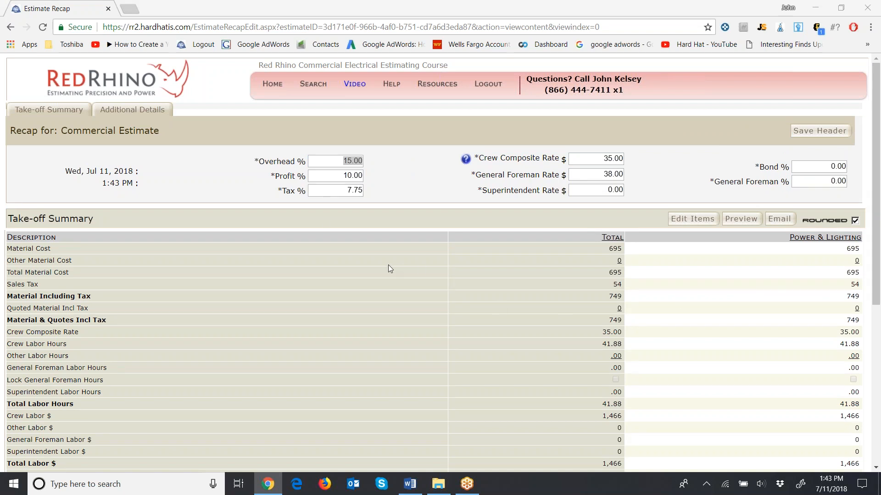
click(335, 160)
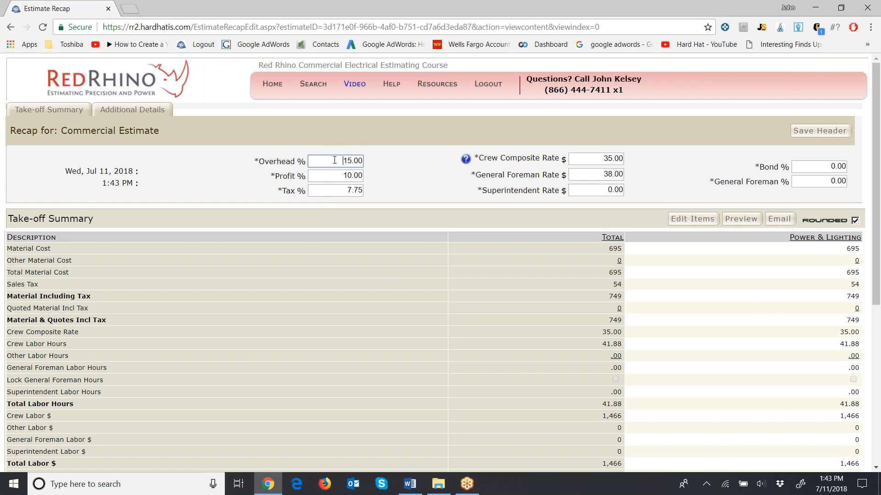
double_click(355, 161)
text(10)
drag(330, 191, 373, 194)
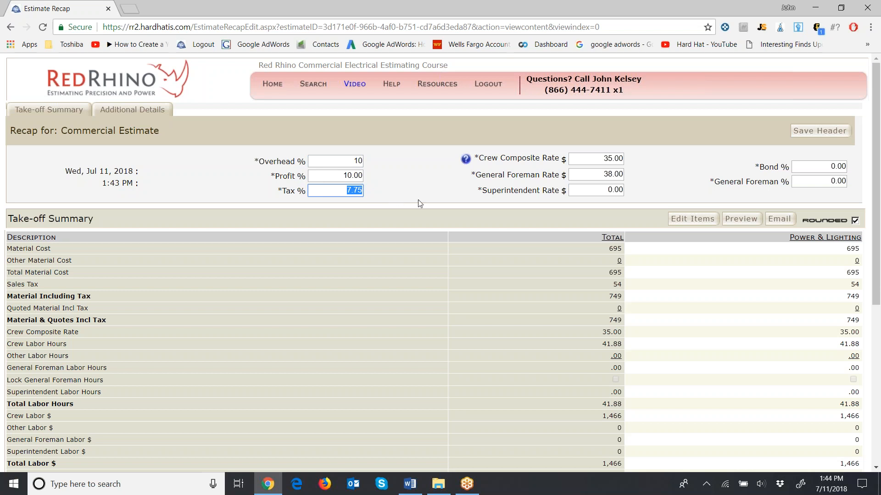
text(8.75)
click(597, 159)
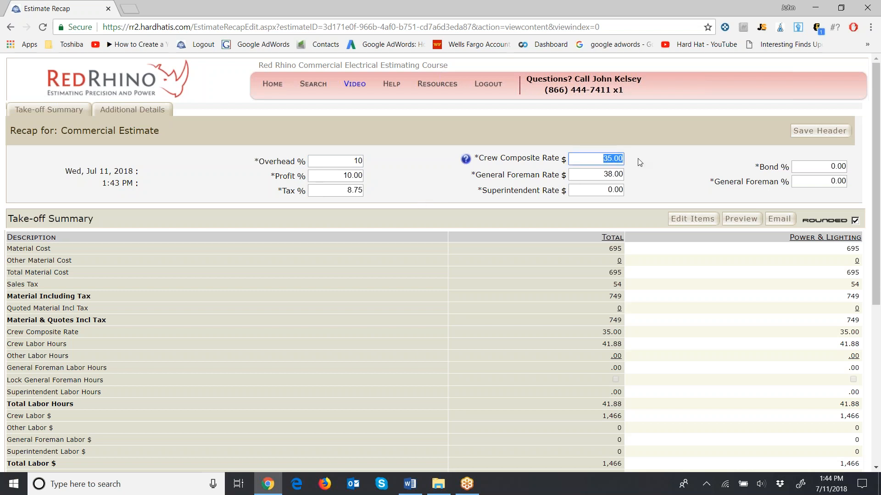
text(60)
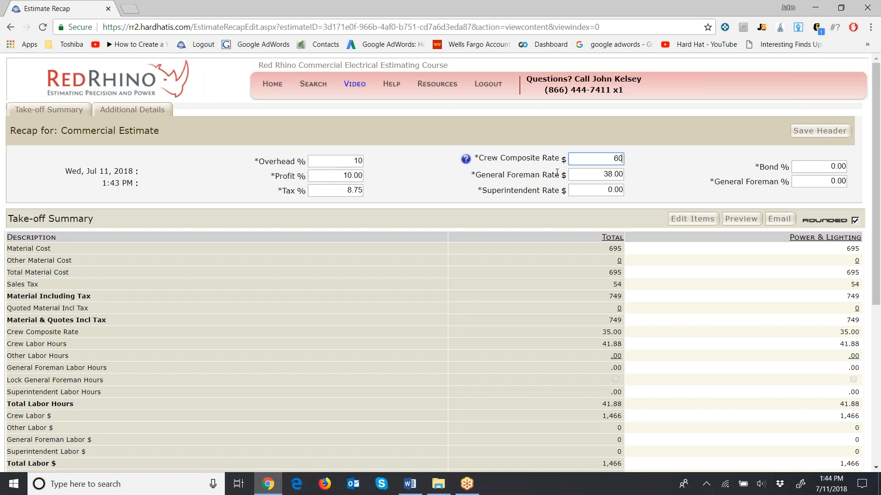
click(802, 132)
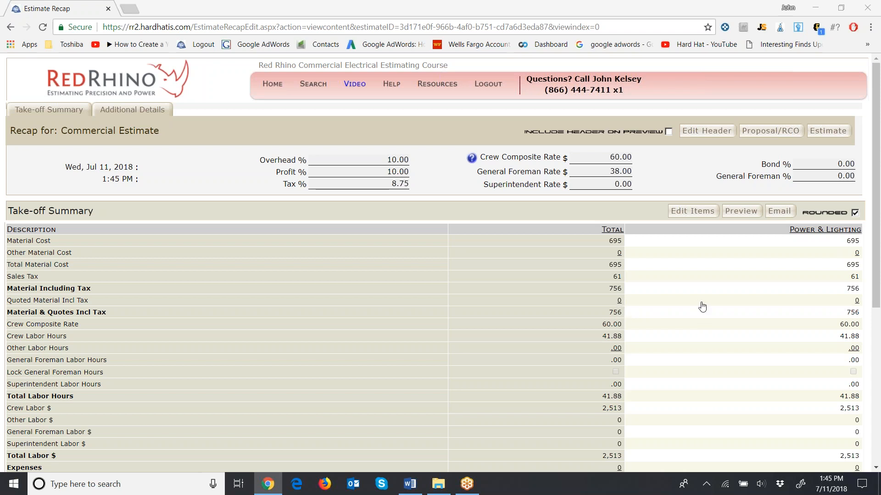
Enter a quoted material amount of 1570 for Fixtures, save it, and review the recap total.
click(620, 301)
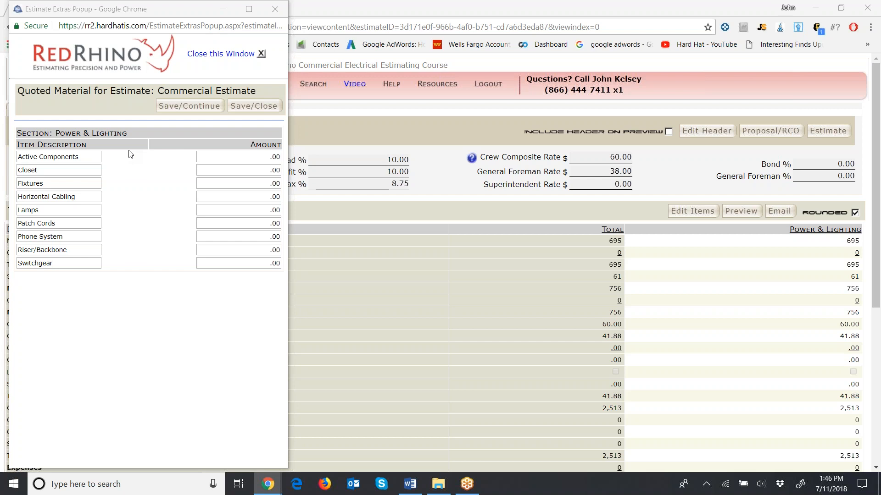
click(233, 183)
text(1570)
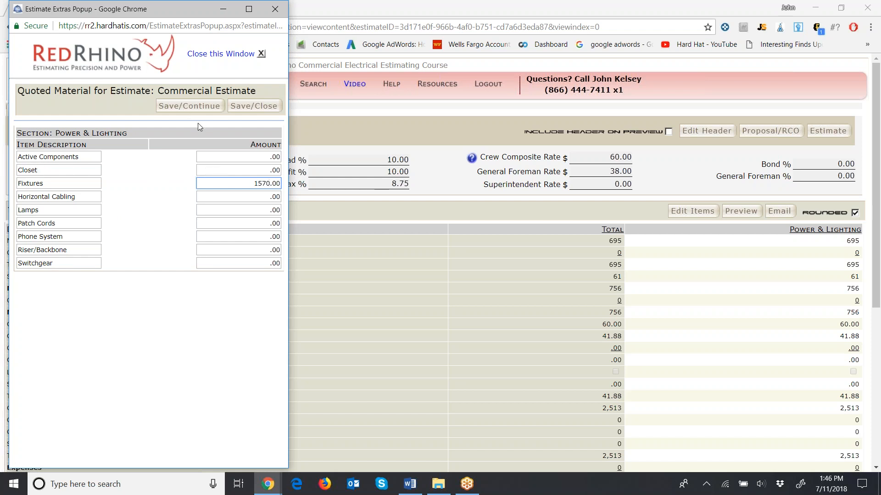
click(244, 110)
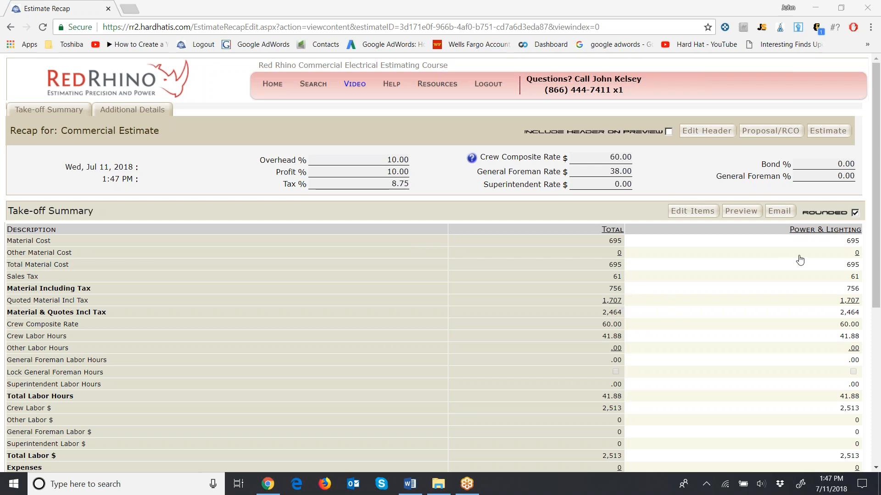
drag(875, 264, 875, 439)
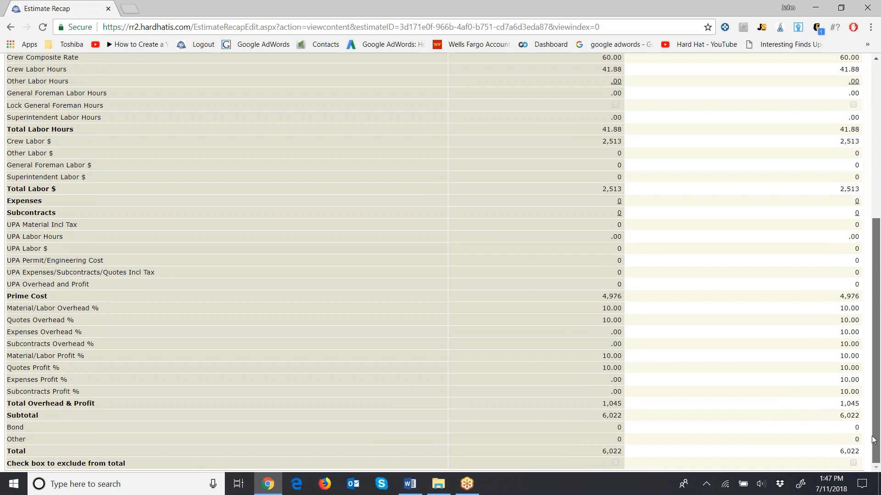
scroll(873, 439, up, 10)
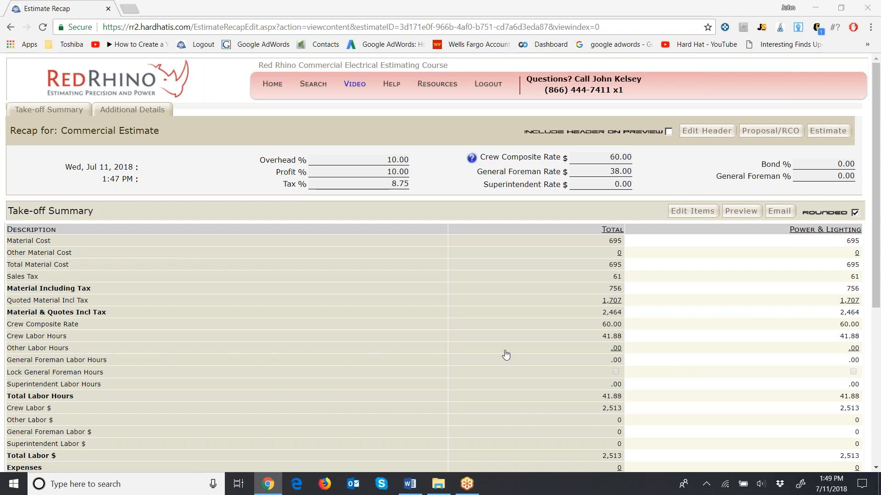
Replace the Conduit Hours additional labor item with LABOR ADDER at 60 per hour for 7 hours, save it, and check total labor hours.
click(617, 349)
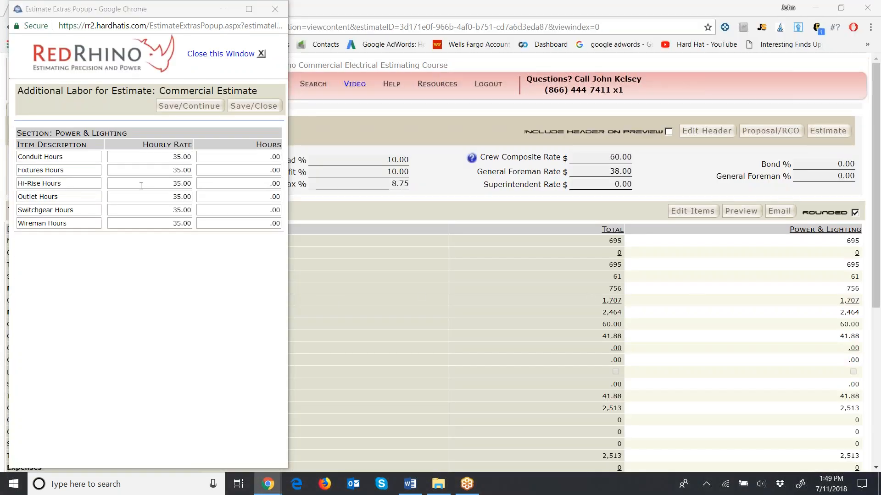
click(68, 157)
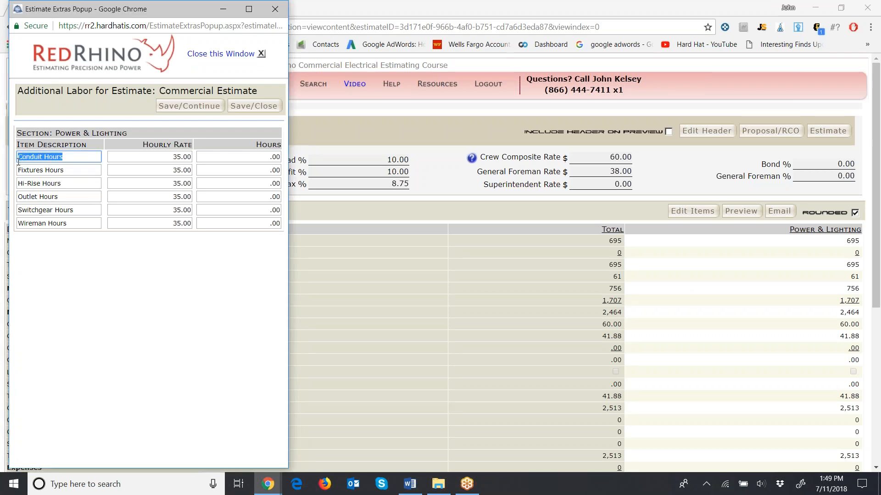
text(LABOR ADDER)
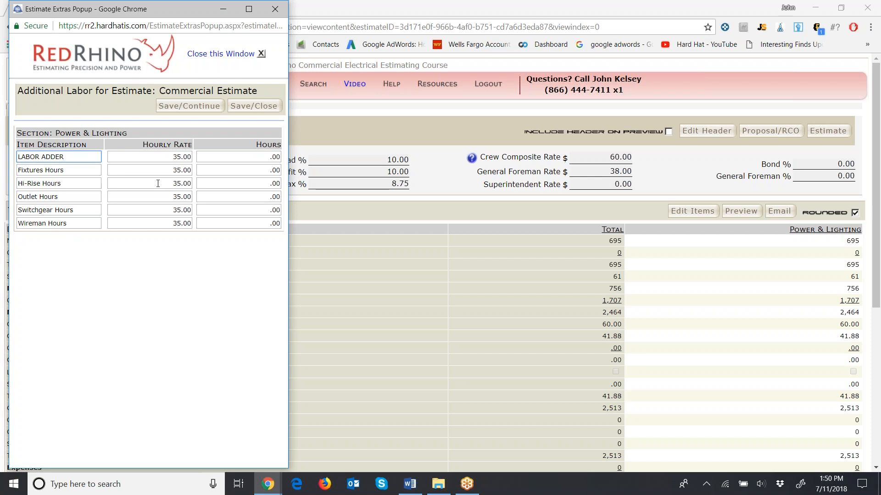
click(162, 157)
drag(163, 157, 191, 158)
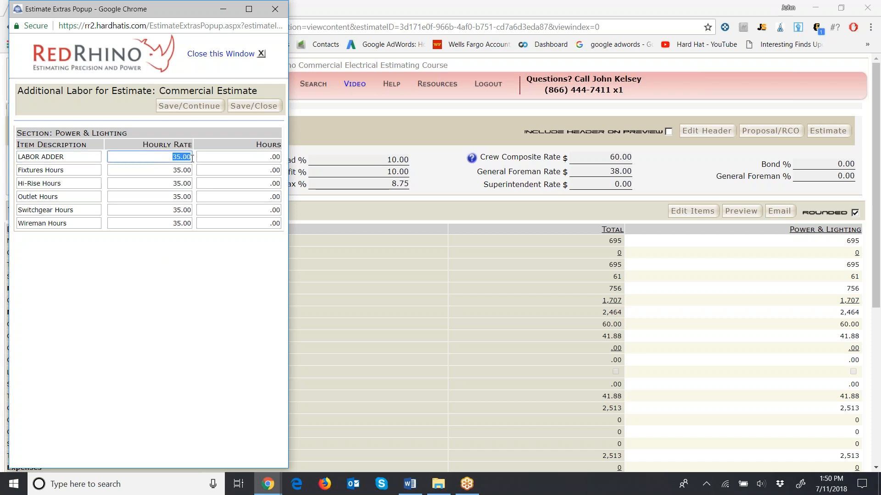
text(60)
click(254, 159)
drag(268, 159, 280, 158)
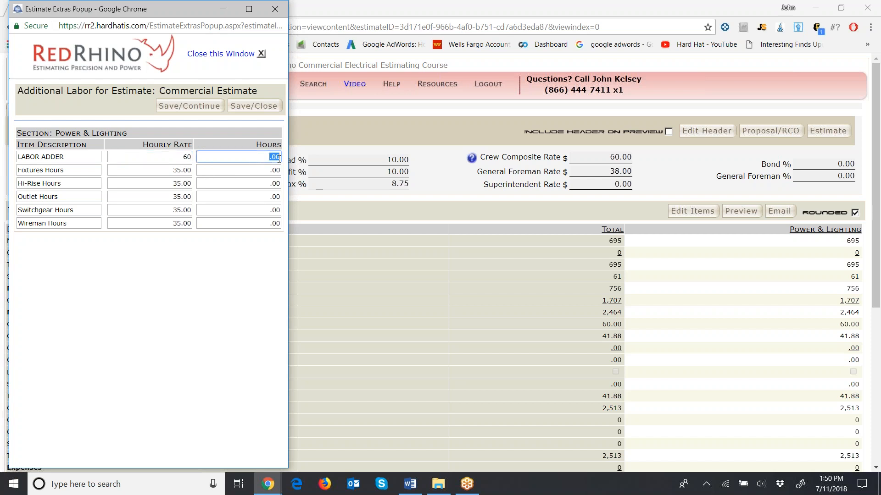
text(7)
click(247, 107)
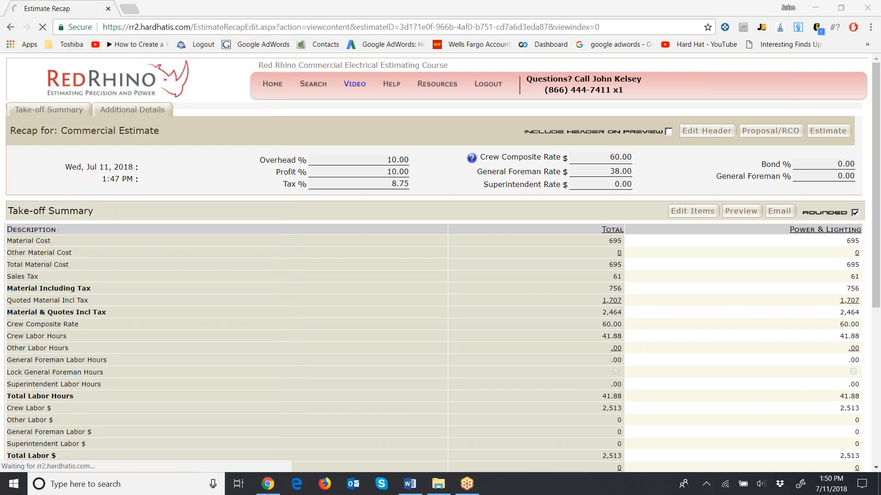
double_click(597, 398)
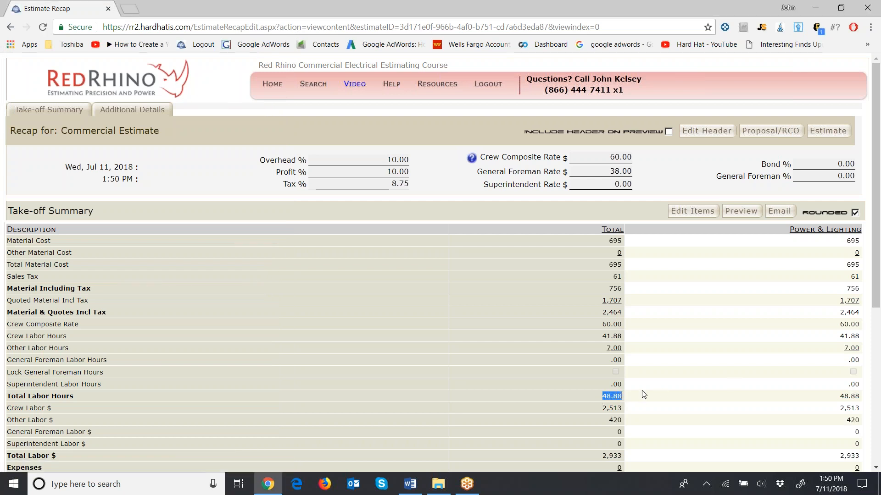
click(656, 363)
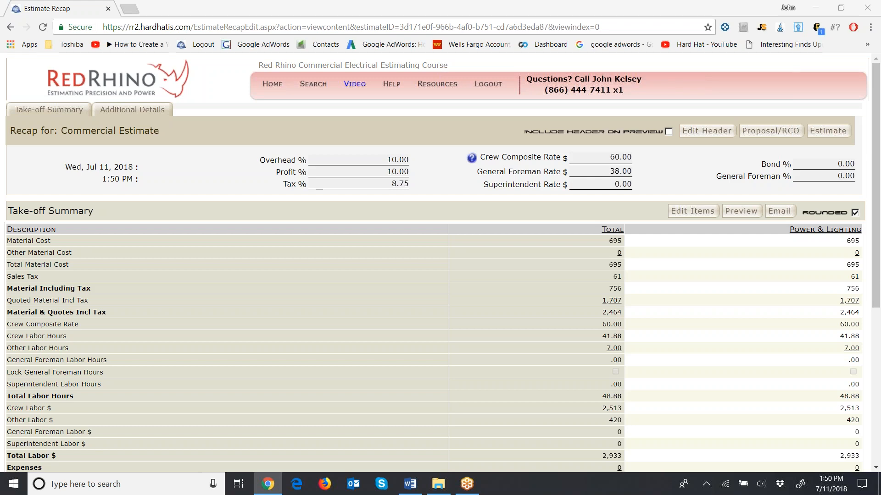
Enter a Permit expense of 75 for the Power & Lighting section and save the expenses.
scroll(370, 329, down, 1)
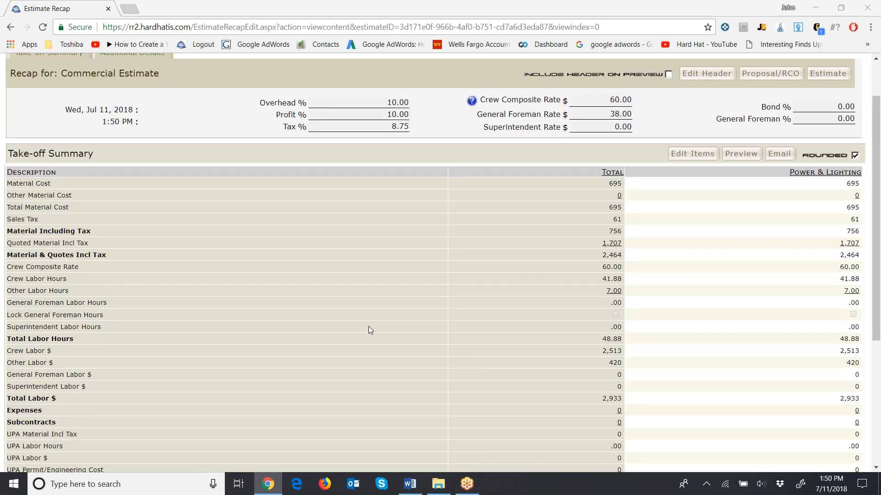
scroll(368, 326, down, 2)
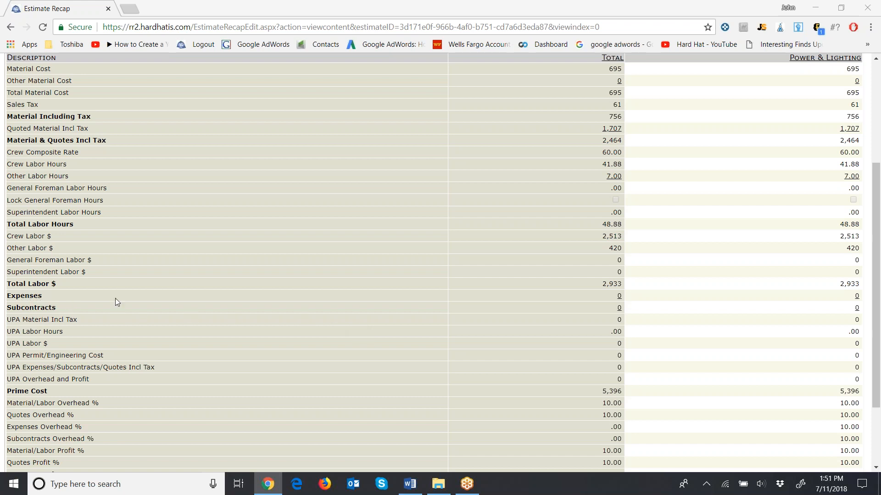
click(619, 298)
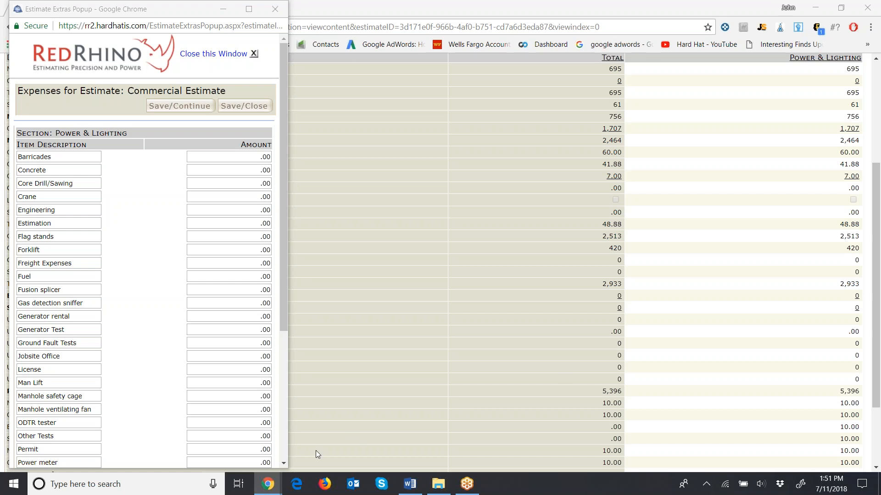
drag(282, 308, 277, 360)
click(232, 376)
text(70)
scroll(231, 370, up, 2)
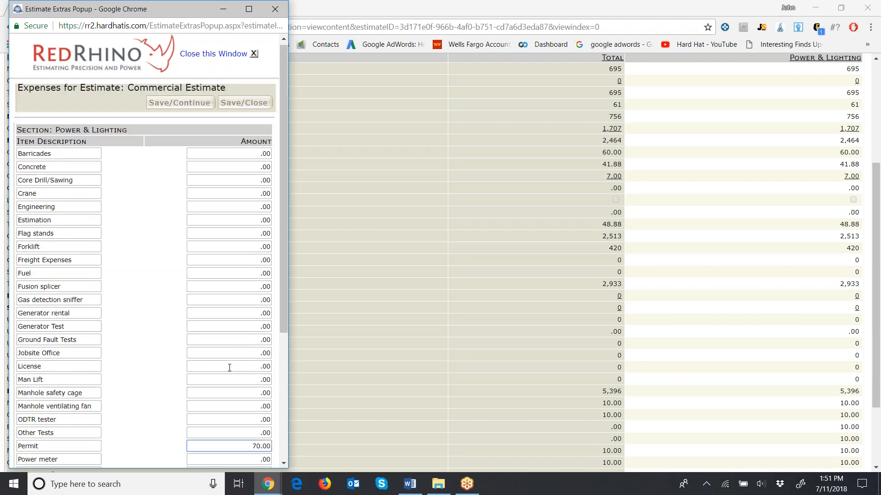
click(230, 108)
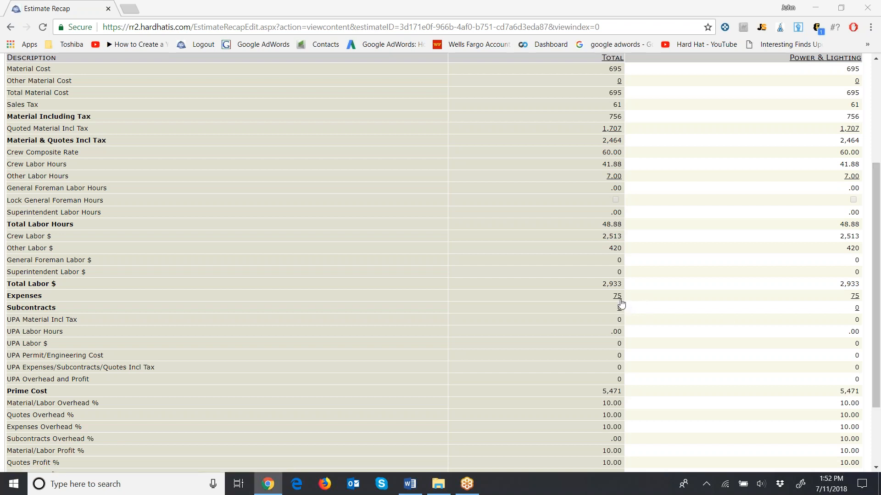
Check the recap's final total and header percentages, and locate the commercial training videos.
scroll(642, 448, down, 3)
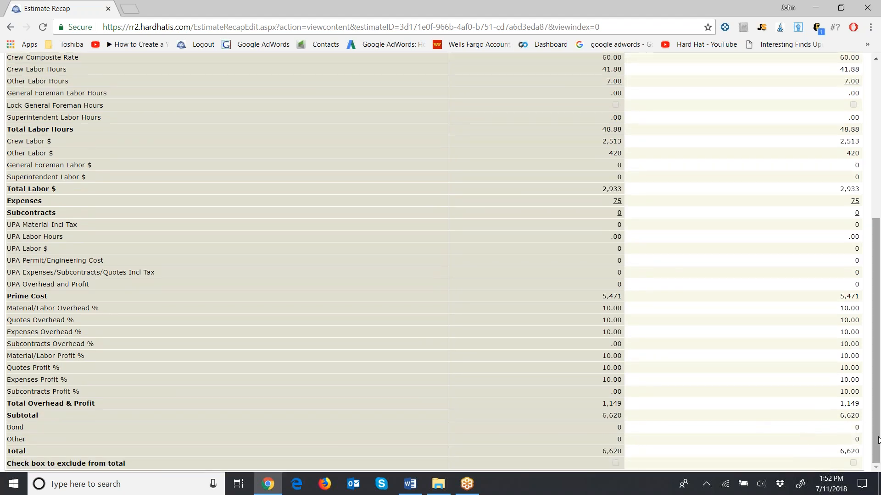
scroll(877, 440, up, 1)
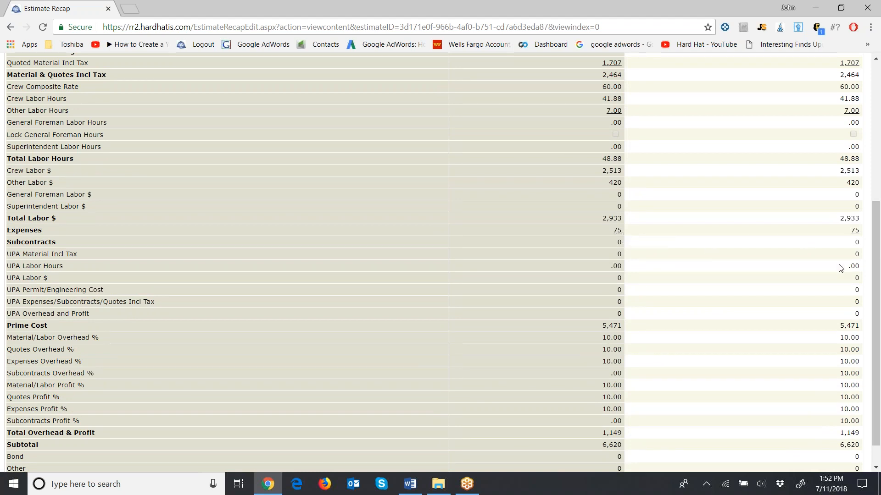
drag(875, 293, 877, 150)
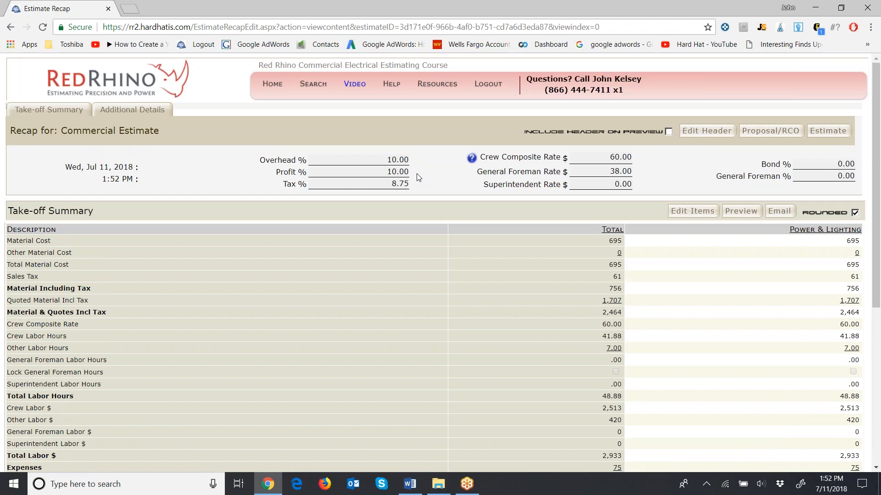
mouse_move(875, 204)
mouse_down()
mouse_move(861, 364)
mouse_move(877, 381)
mouse_move(878, 208)
mouse_up()
mouse_move(354, 85)
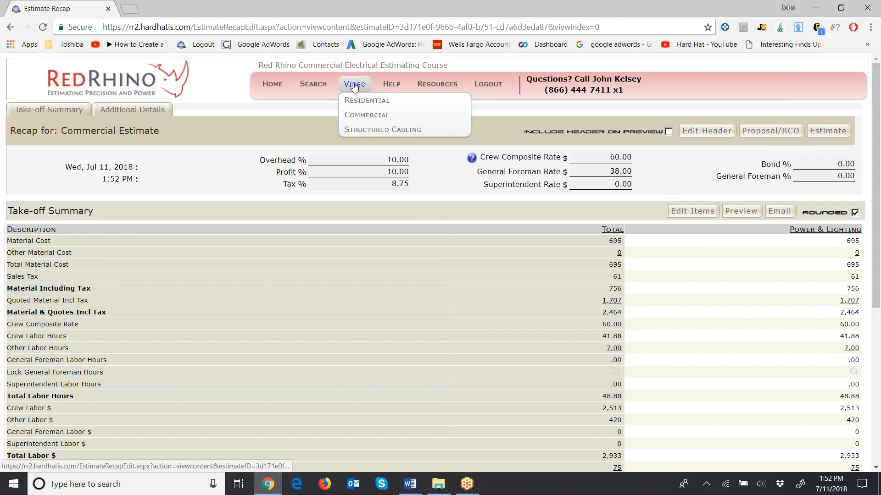
mouse_move(367, 115)
mouse_move(490, 121)
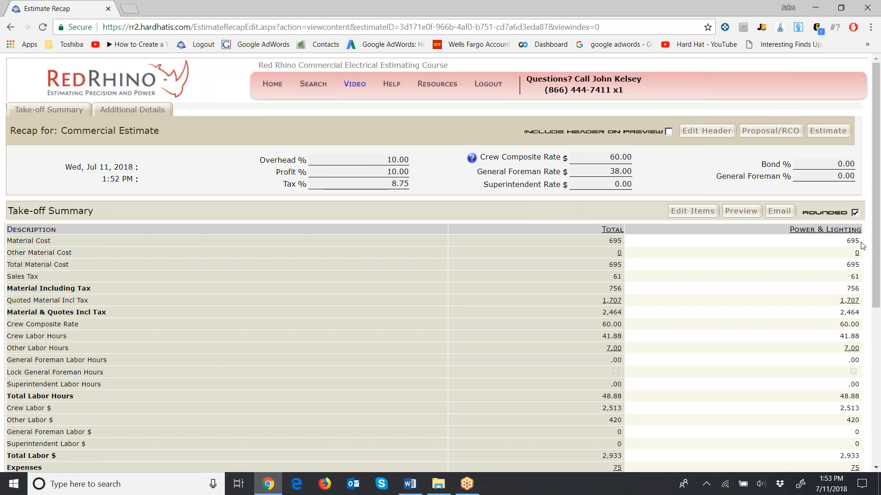
Review the whole take-off summary, from material and labor costs through overhead and profit to the final total.
scroll(877, 285, down, 2)
scroll(878, 329, down, 4)
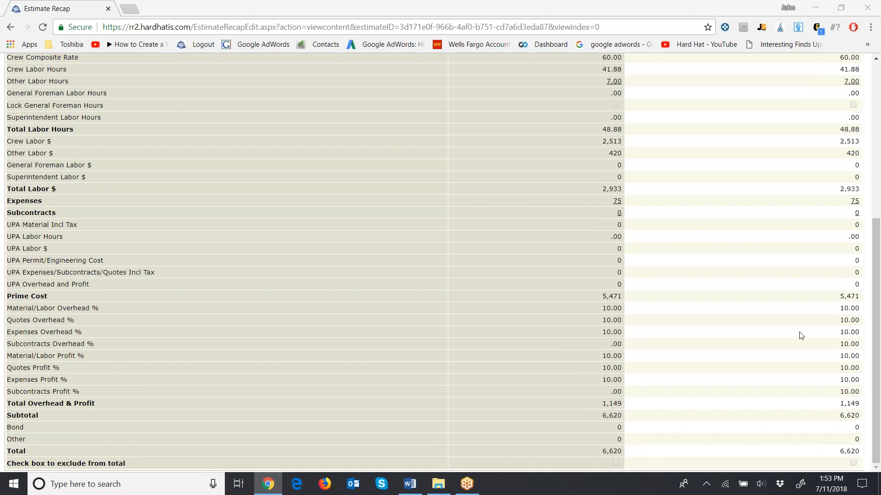
drag(876, 371, 876, 213)
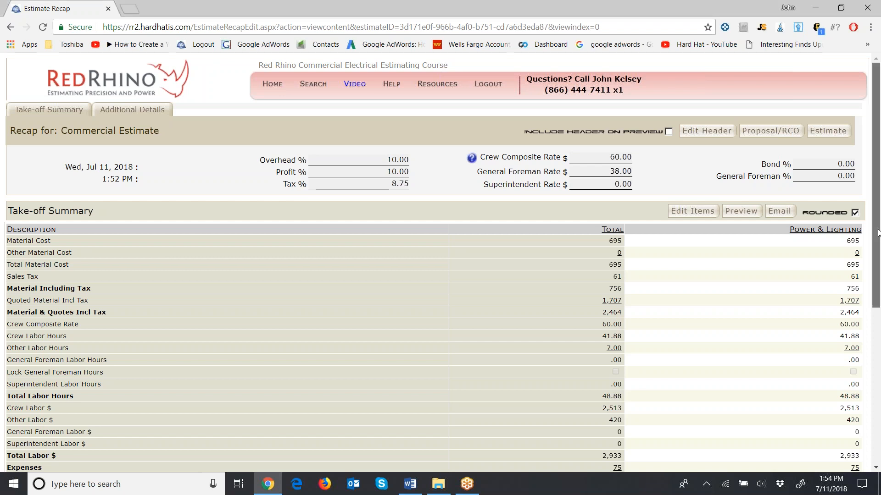
drag(878, 233, 868, 300)
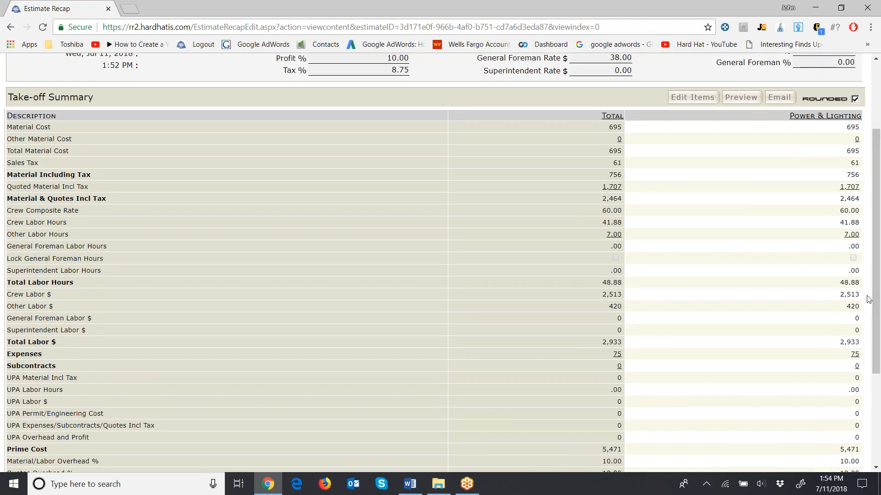
drag(878, 215, 851, 352)
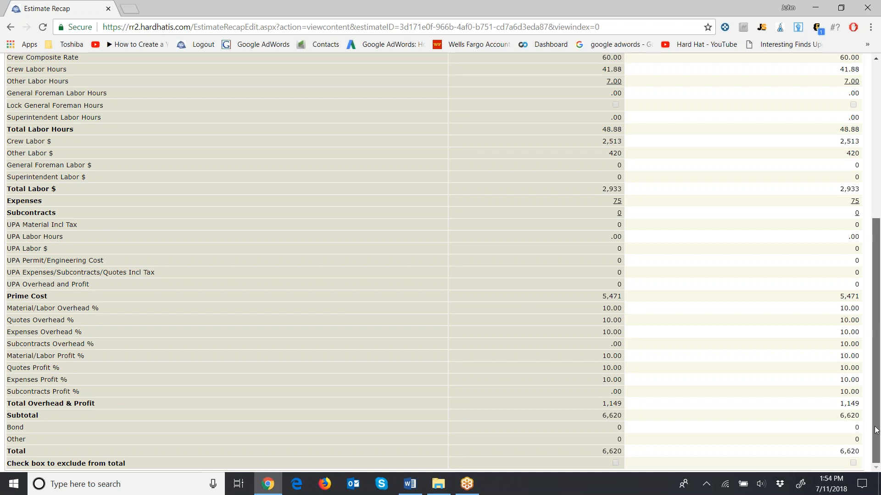
scroll(876, 433, up, 6)
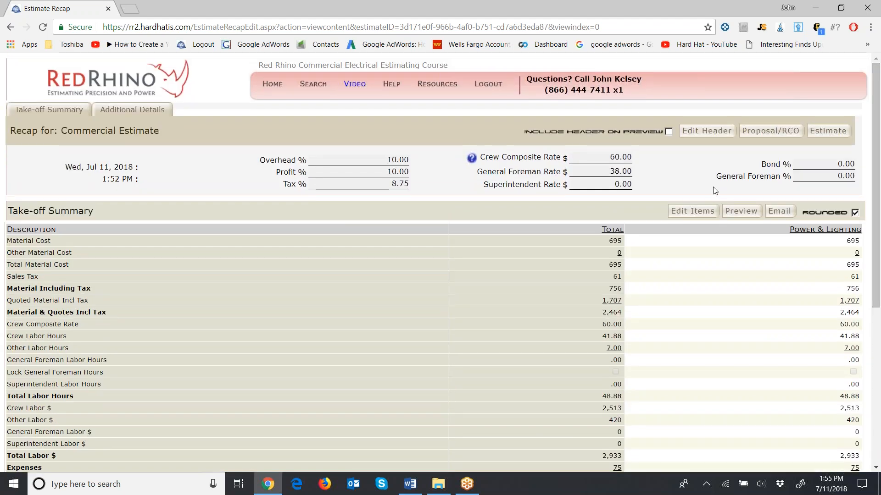